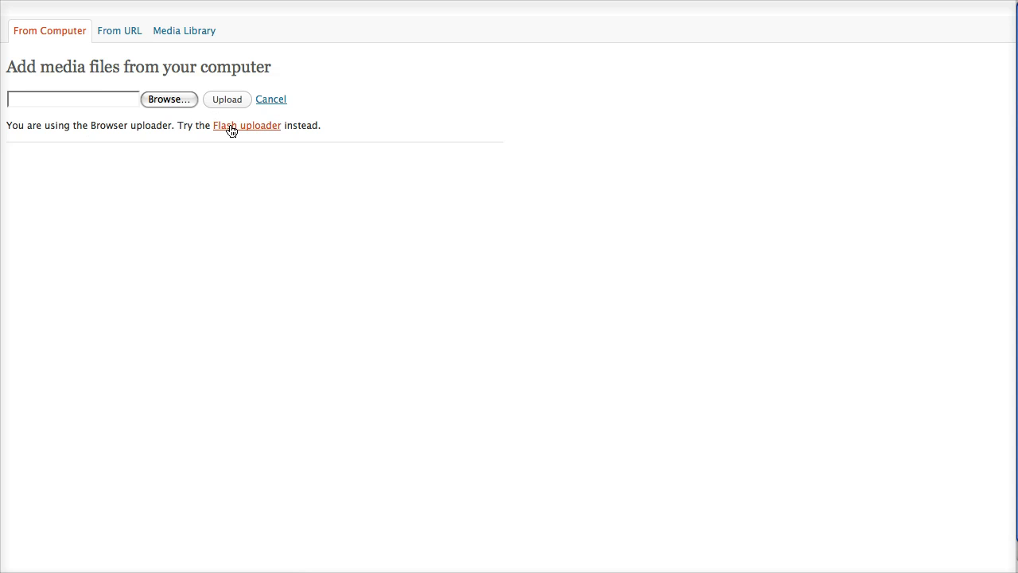
- Switch the media upload form to the Flash uploader and back to the Browser uploader
left_click(231, 125)
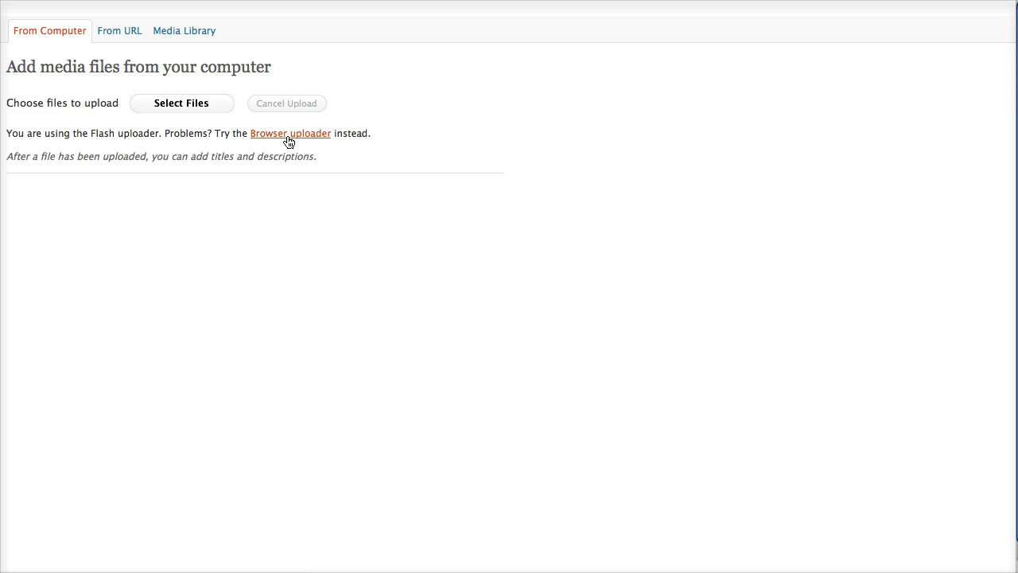
left_click(286, 134)
left_click(247, 131)
left_click(271, 137)
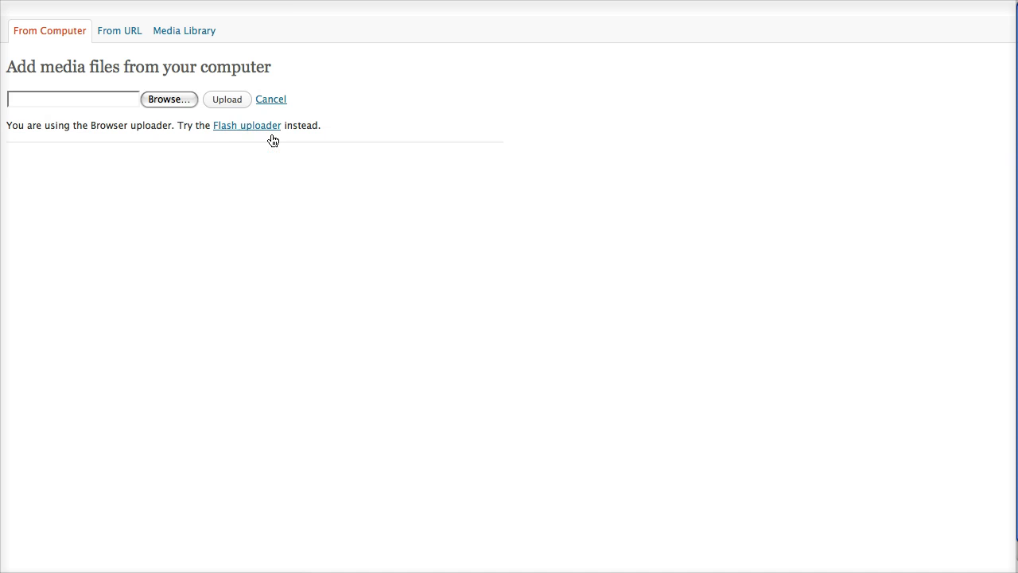
left_click(182, 105)
left_click(531, 128)
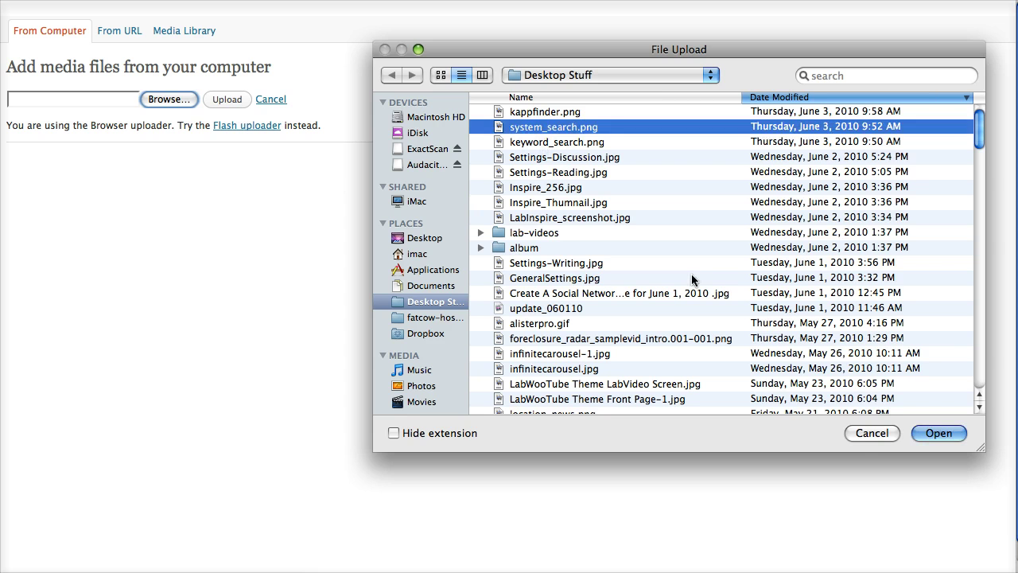
left_click(863, 433)
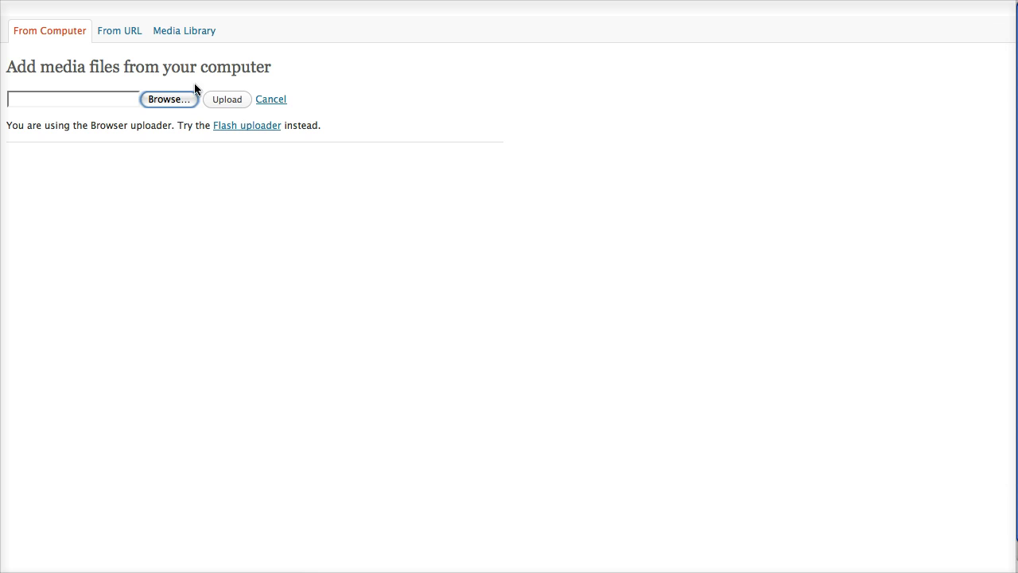
- Upload the five consecutive files from system_search.png through Inspire_256.jpg together with the Flash uploader
left_click(249, 129)
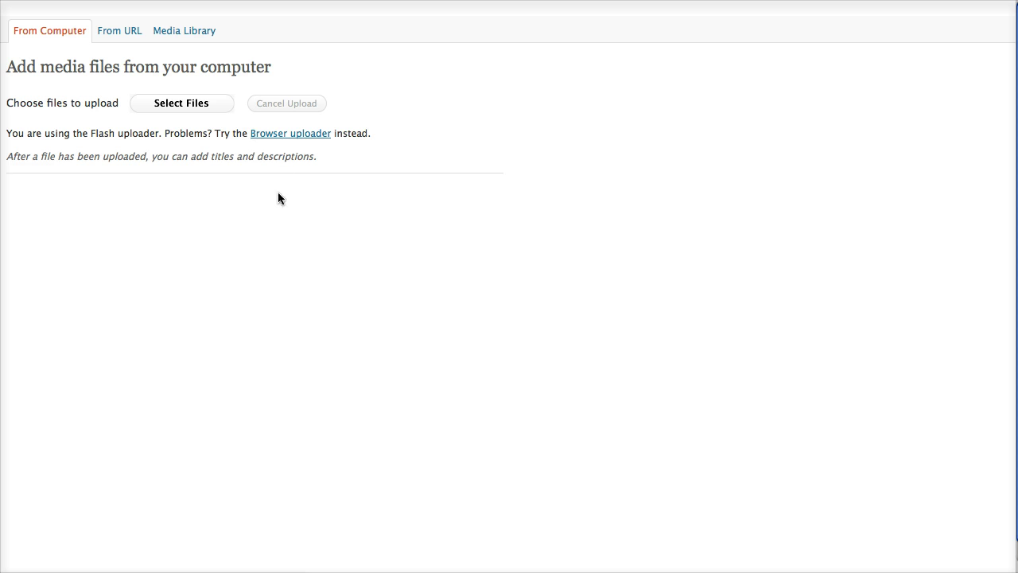
left_click(182, 106)
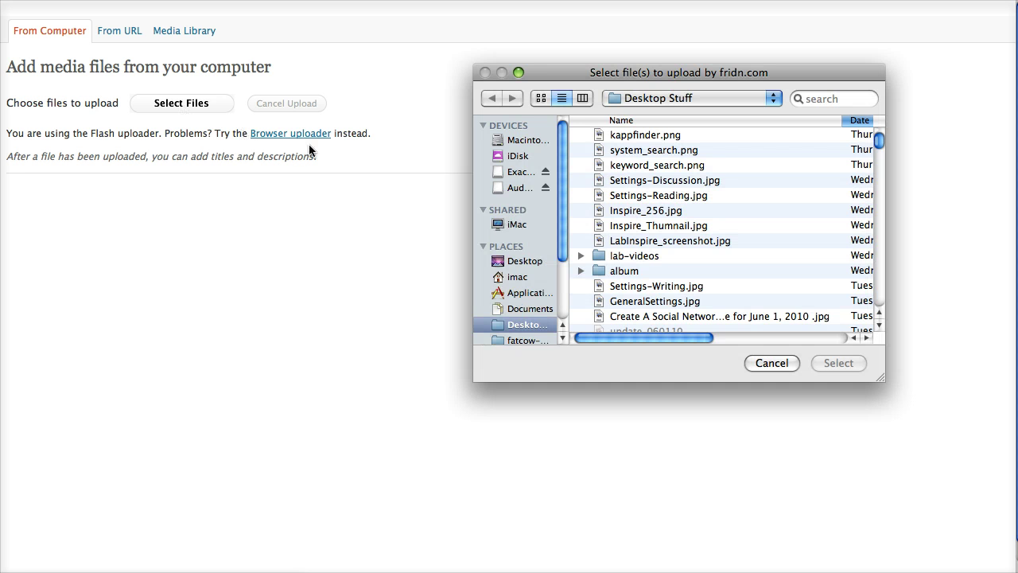
left_click(613, 154)
left_click(631, 210)
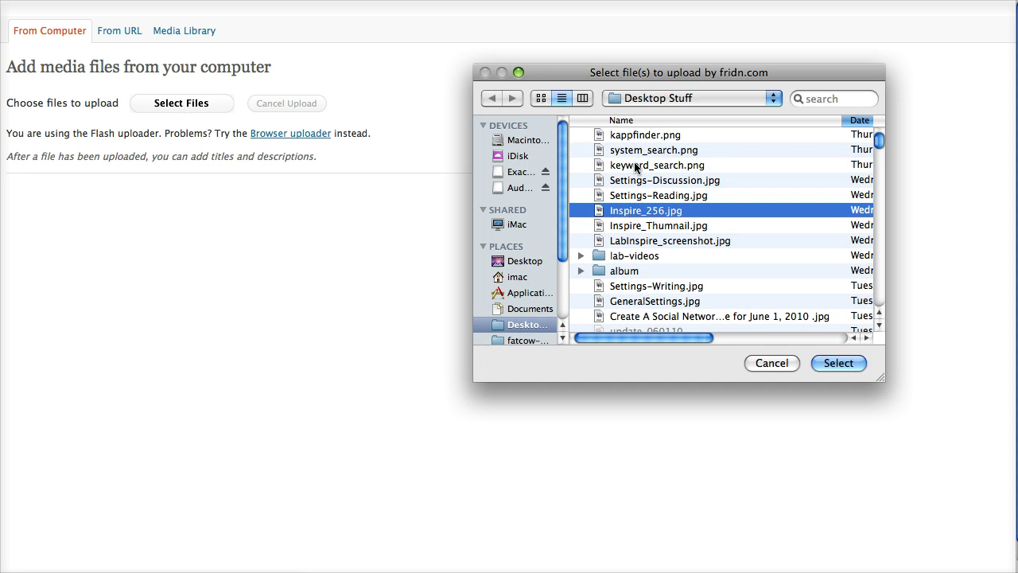
left_click(634, 153, "shift")
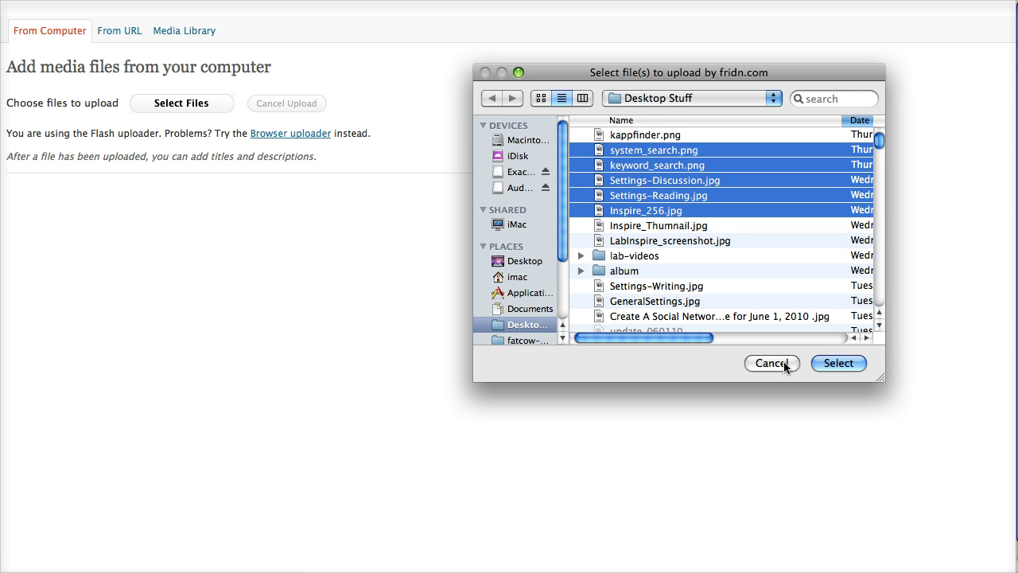
left_click(828, 364)
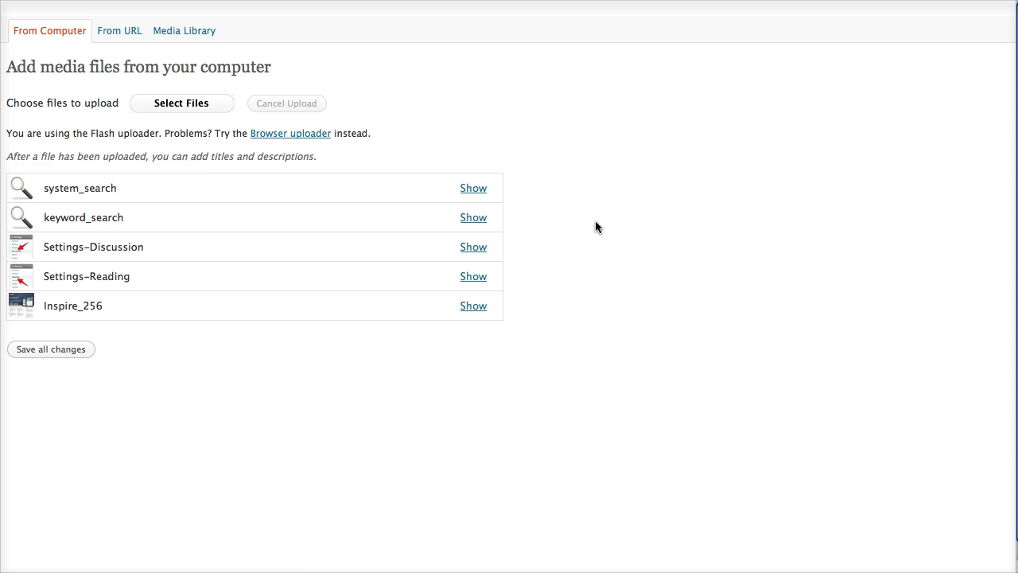
- Show the details of the uploaded system_search image and set its title to "Magnifying Glass"
left_click(472, 188)
scroll(586, 181, "down", 4)
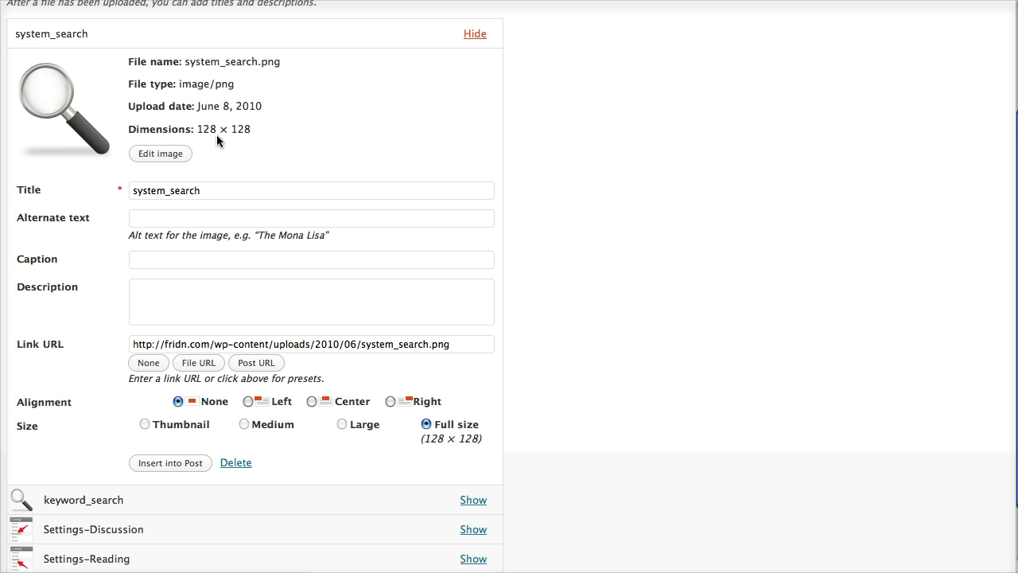
left_click_drag(212, 190, 109, 184)
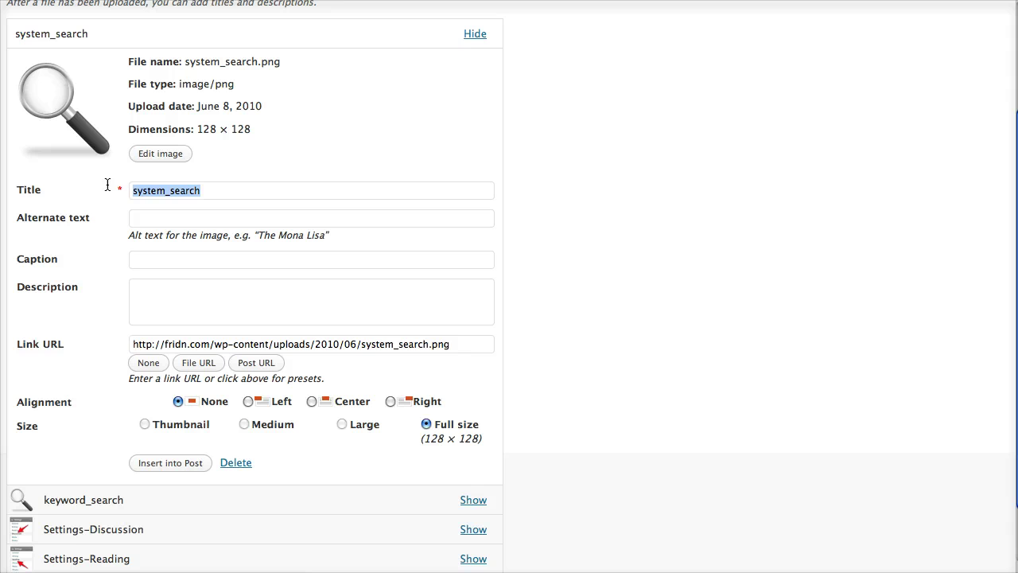
type("MAGN")
key("BackSpace")
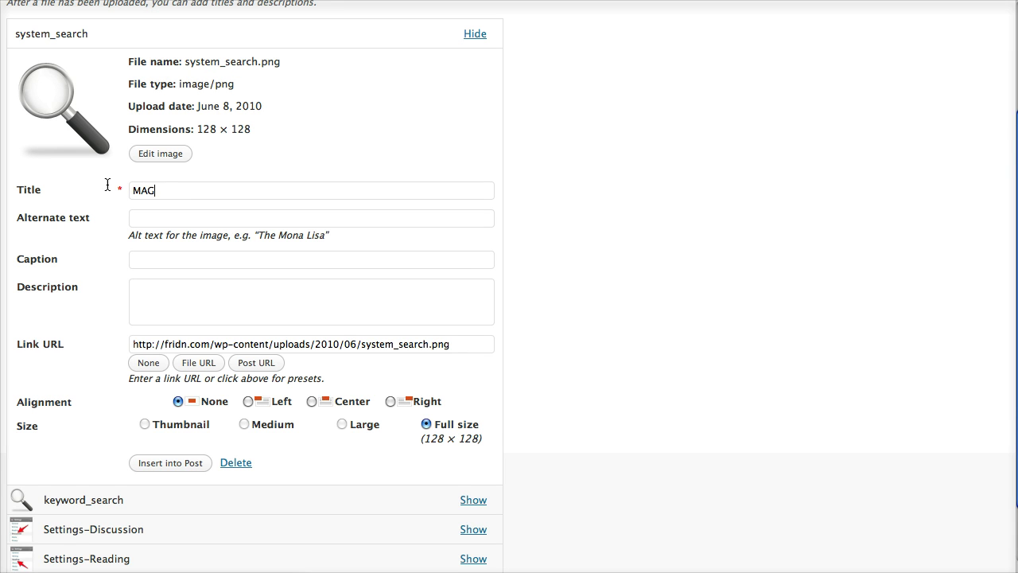
key("BackSpace")
key("BackSpace")
type("agnifying Glass")
- Set the image's alternate text to "Search The Site"
key("Tab")
type("Search The Site")
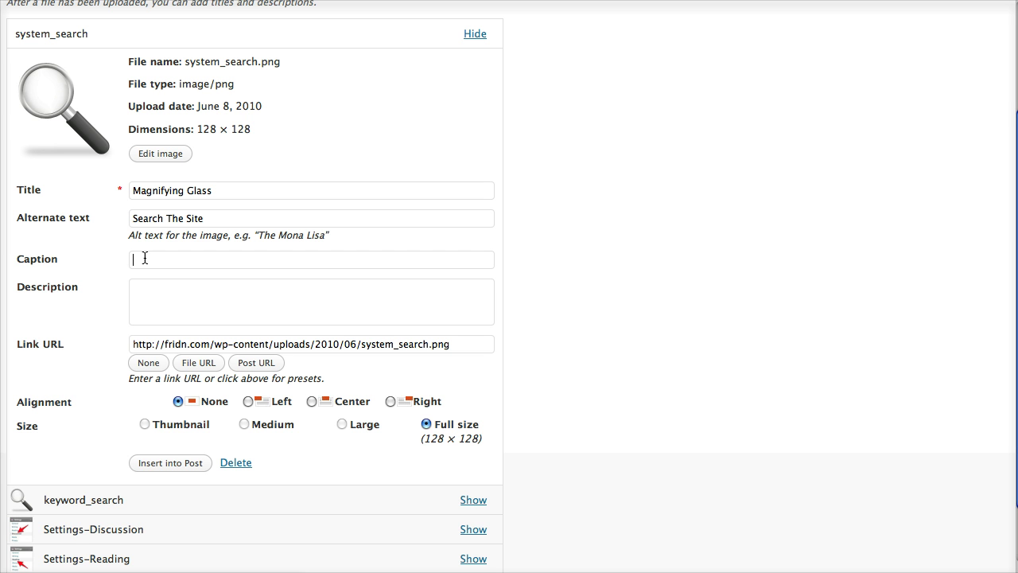
left_click(145, 258)
left_click_drag(206, 216, 110, 216)
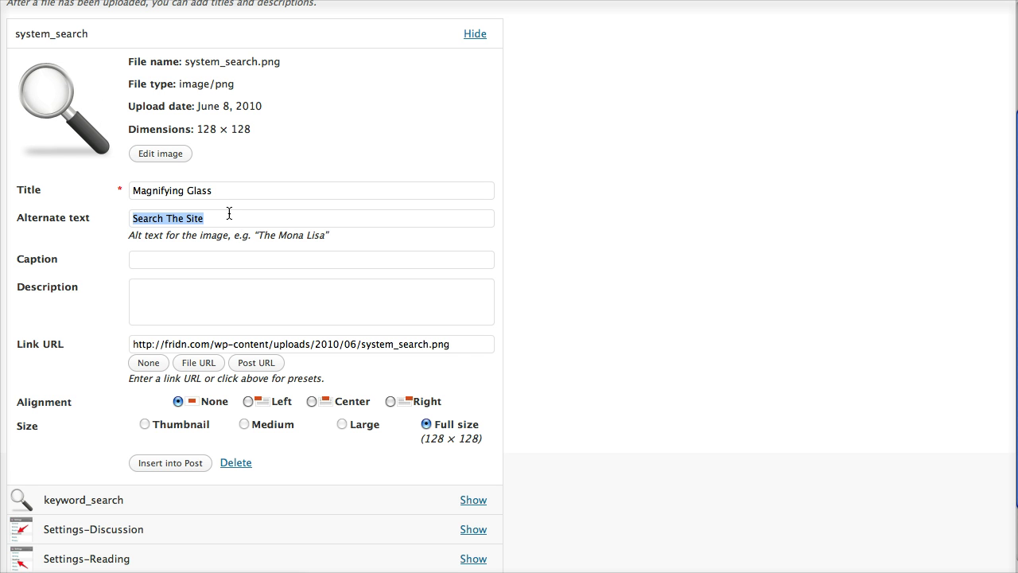
- Try the sample text "asfasdfa" as the image's caption and clear it again
left_click(154, 260)
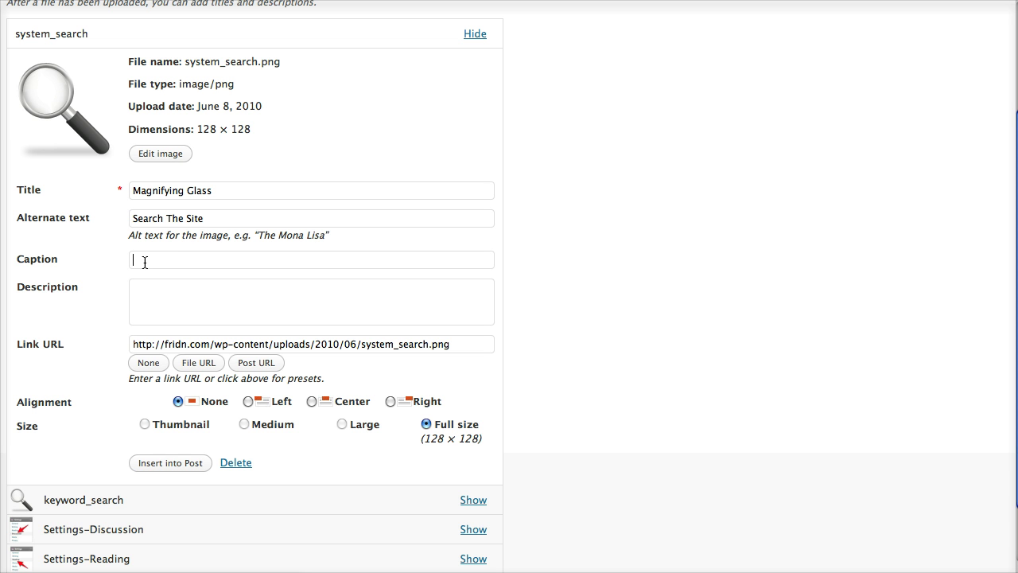
type("asfasdfa")
left_click_drag(186, 262, 82, 257)
key("BackSpace")
- Try "This is a beautiful" as the image's description and clear it again
left_click(166, 303)
type("This is a beautiful")
left_click_drag(189, 299, 80, 270)
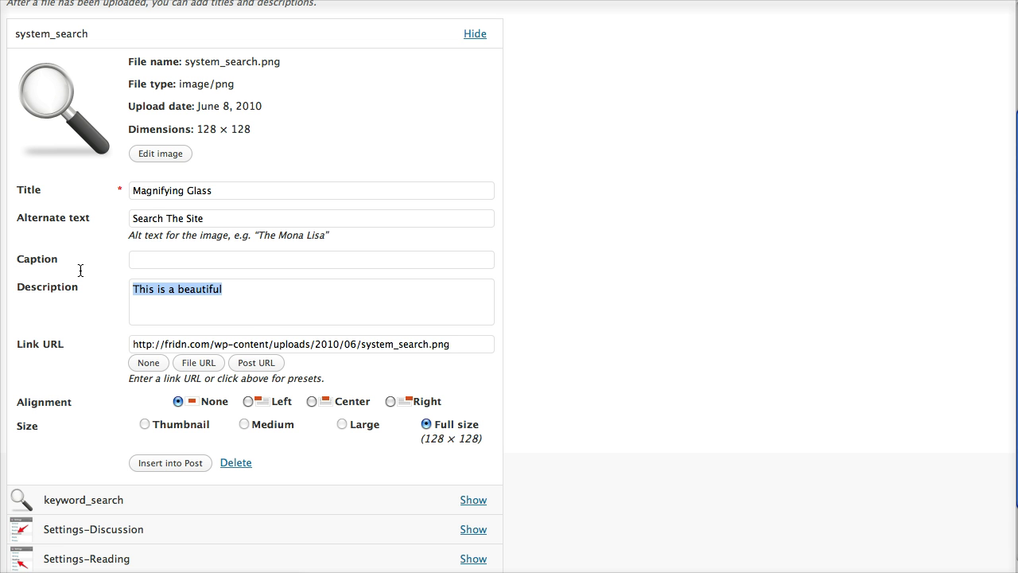
key("BackSpace")
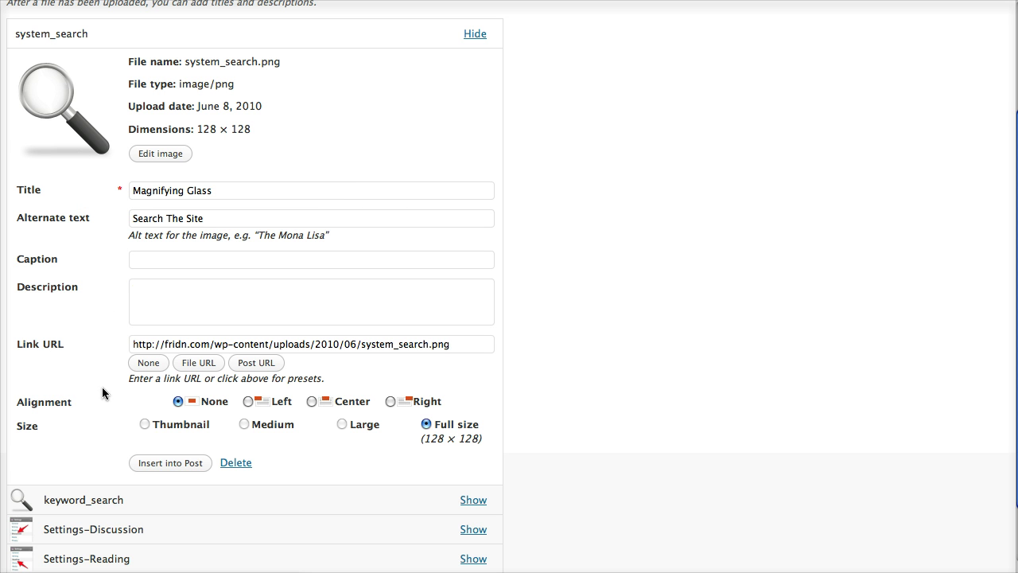
- Copy the full link URL of the system_search image to the clipboard
left_click_drag(132, 344, 434, 358)
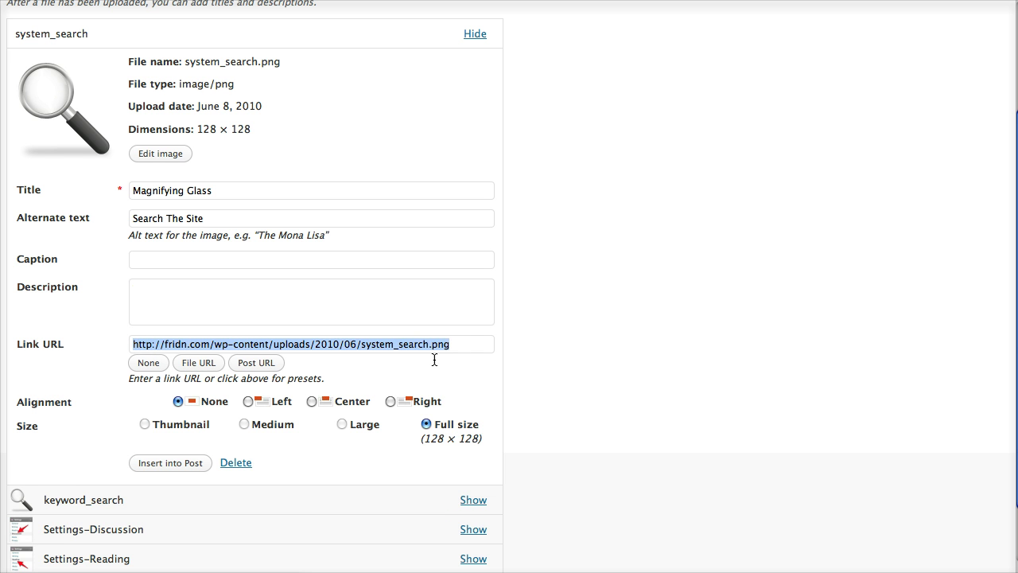
right_click(431, 345)
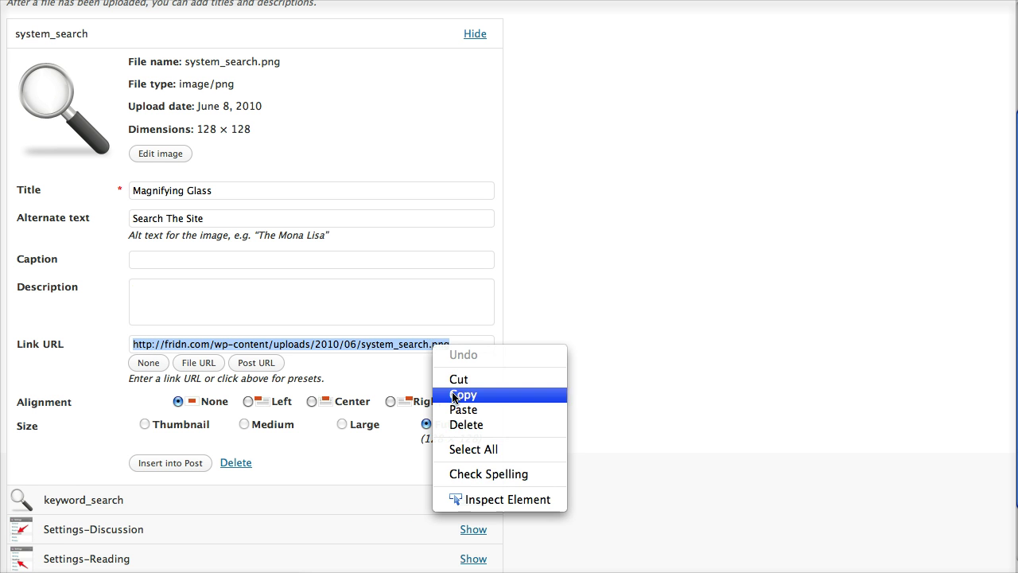
left_click(463, 395)
left_click(389, 259)
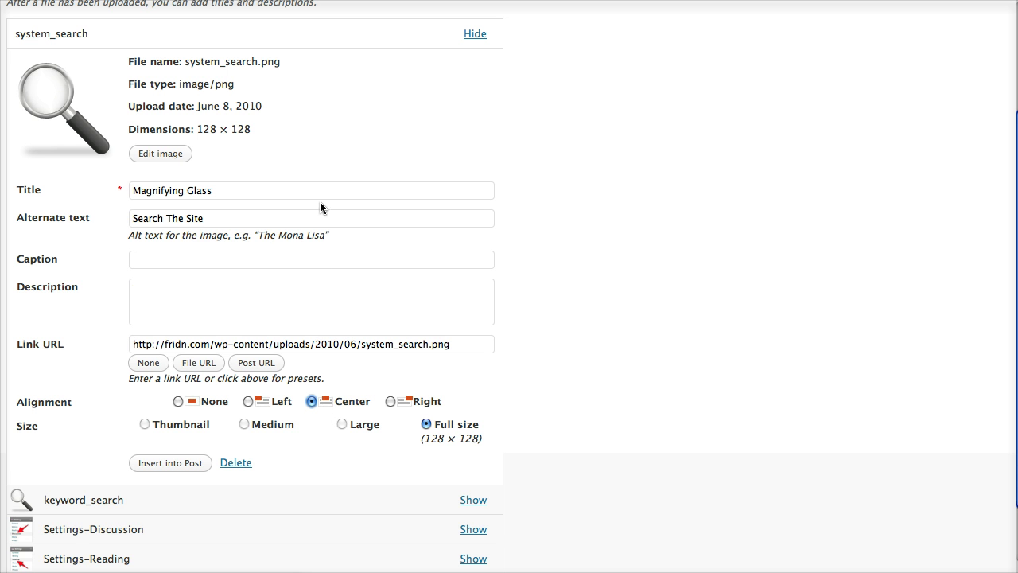
- Try the Right alignment for the image and set the alignment to None
left_click(391, 401)
left_click(177, 402)
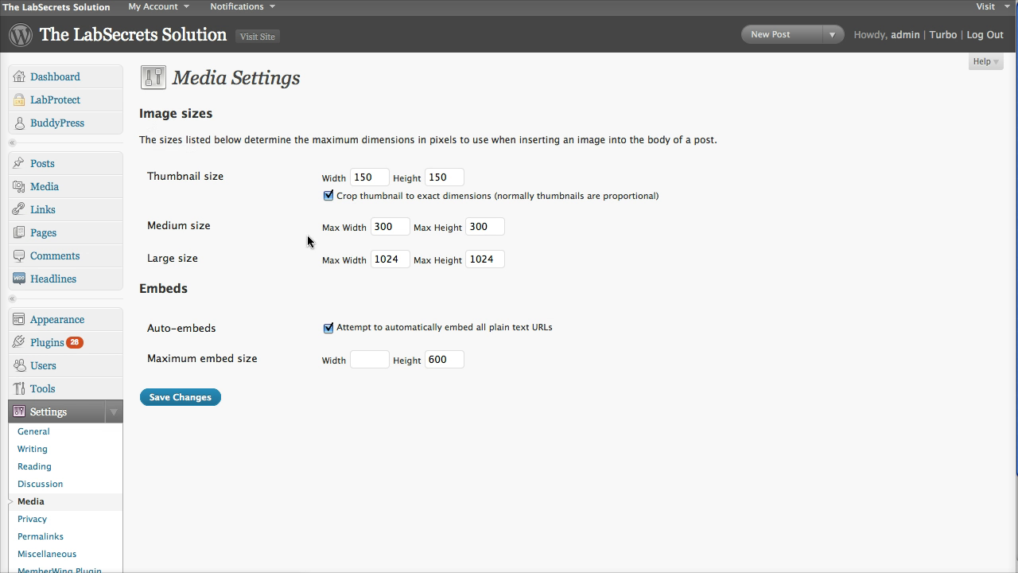
- Examine the thumbnail width and height fields in the Media Settings
double_click(368, 177)
left_click(434, 178)
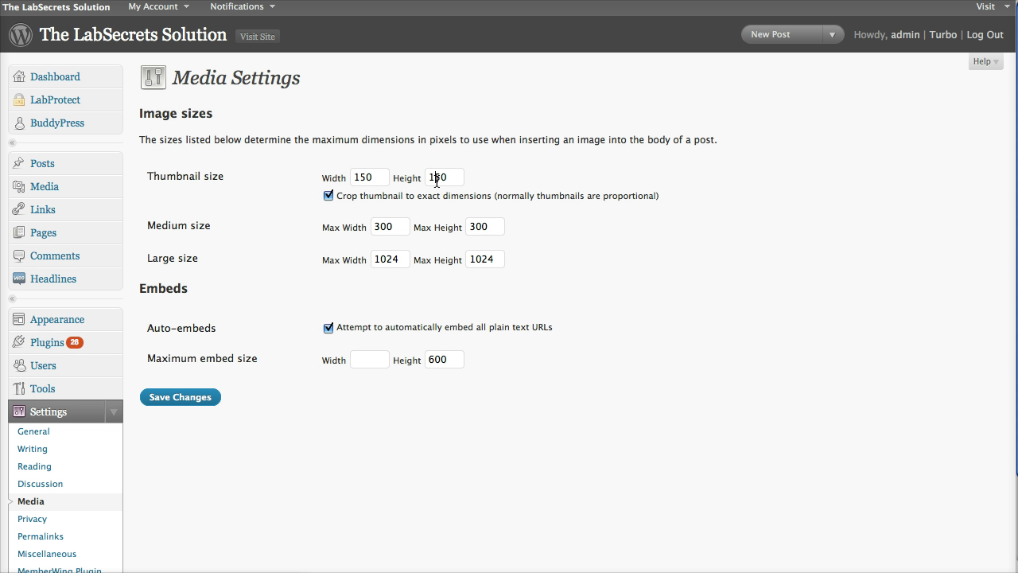